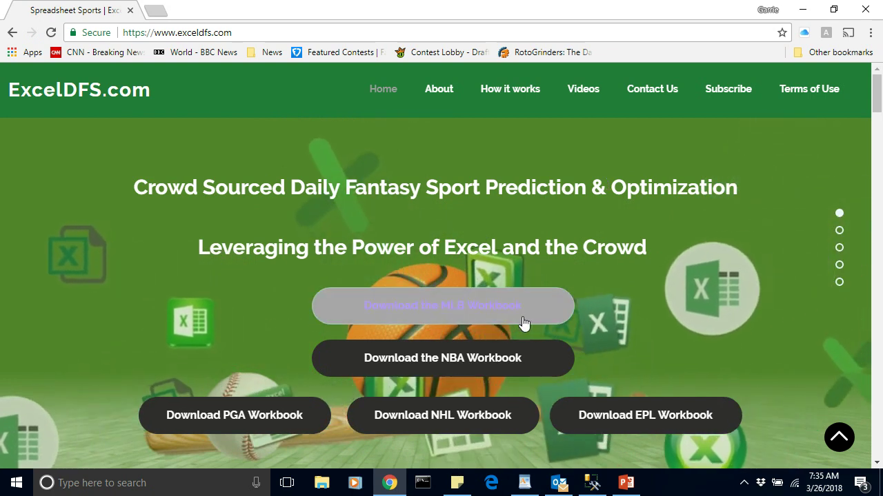
Download MLB_Workbook.xlsm from ExcelDFS.com and open it from Chrome's download bar
{"action": "left_click", "coordinate": [445, 314]}
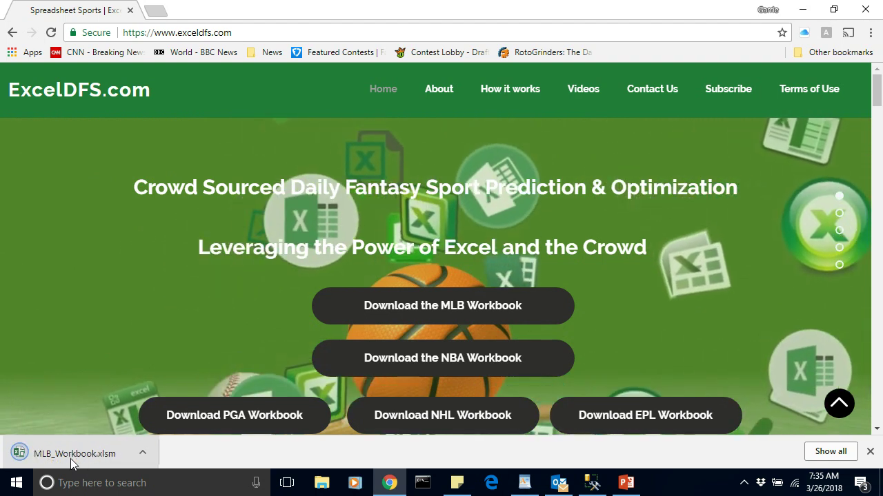
{"action": "left_click", "coordinate": [70, 455]}
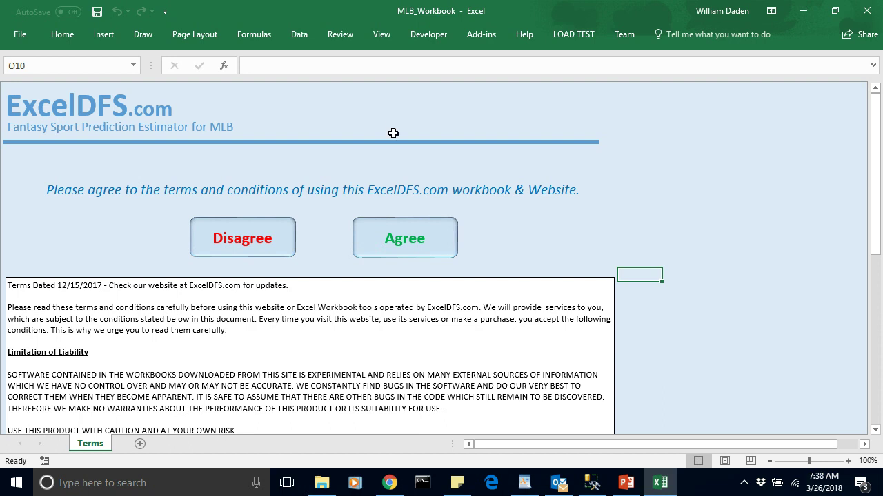
Agree to the workbook's terms, then go from the Home sheet to its Sign In page
{"action": "left_click", "coordinate": [417, 249]}
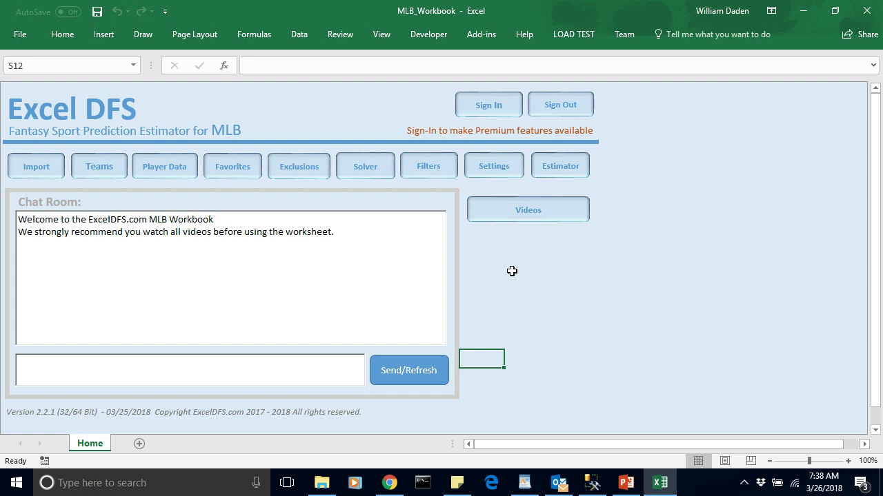
{"action": "left_click", "coordinate": [490, 109]}
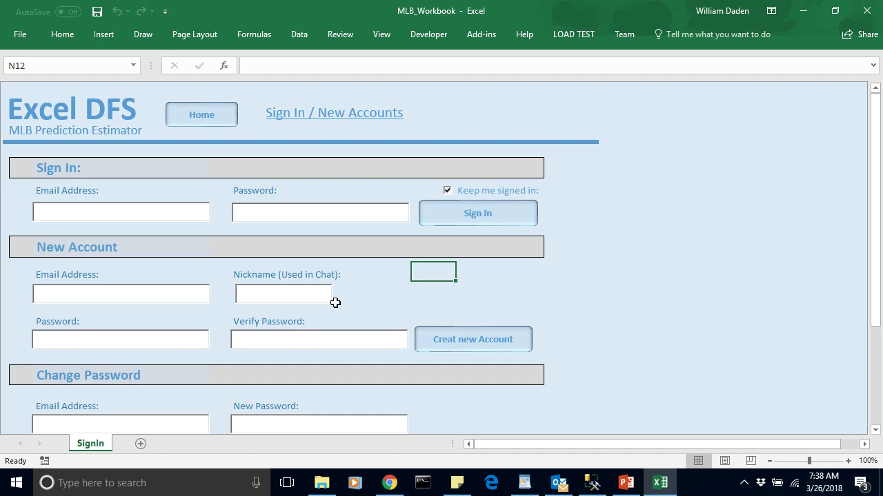
Sign in to the workbook with the account e-mail address and password
{"action": "left_click", "coordinate": [43, 211]}
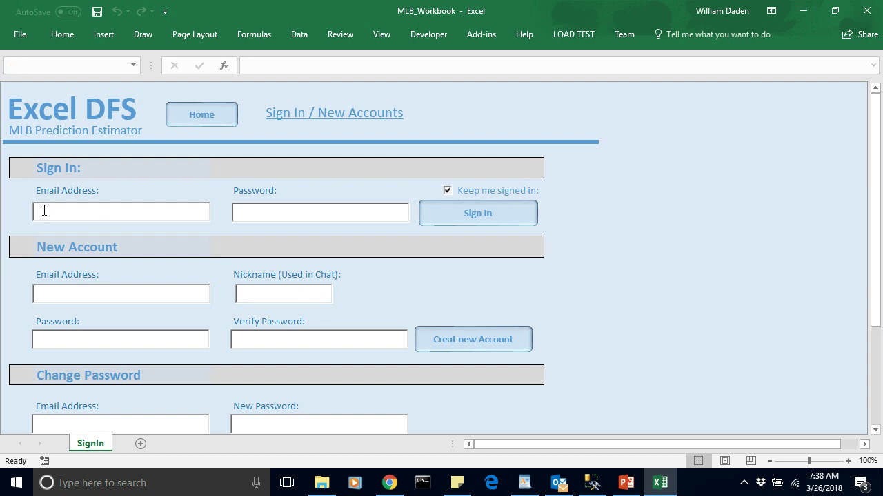
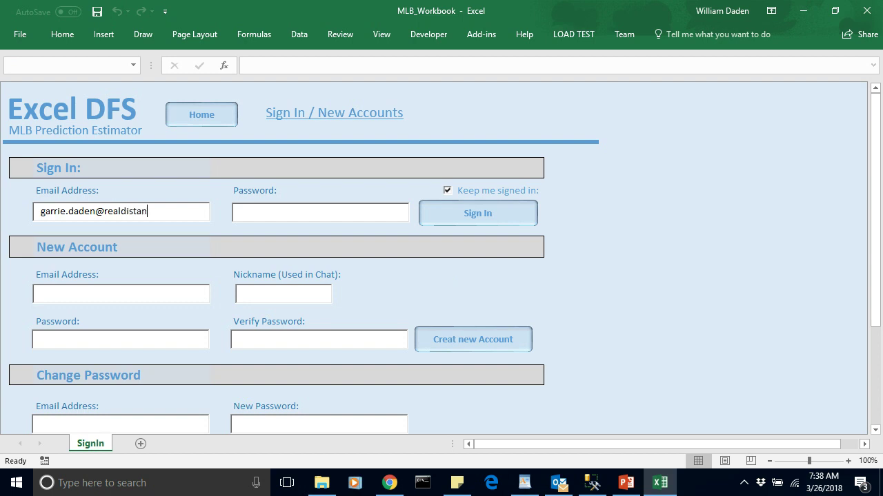
{"action": "left_click", "coordinate": [242, 214]}
{"action": "type", "text": "**********"}
{"action": "left_click", "coordinate": [475, 217]}
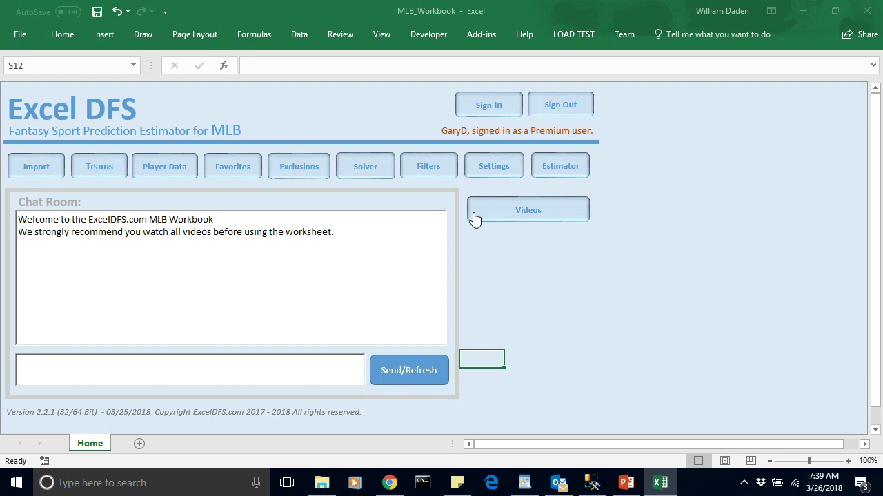
Open the workbook's Settings sheet from the Home sheet
{"action": "left_click", "coordinate": [506, 268]}
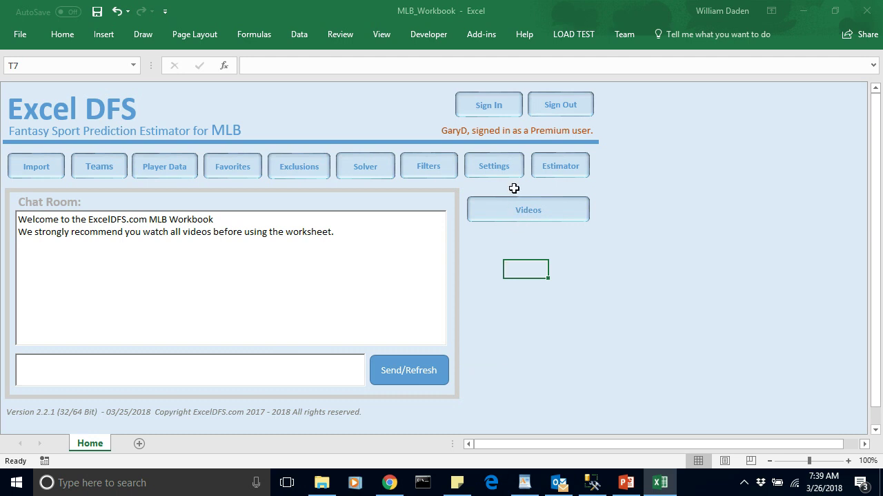
{"action": "left_click", "coordinate": [487, 168]}
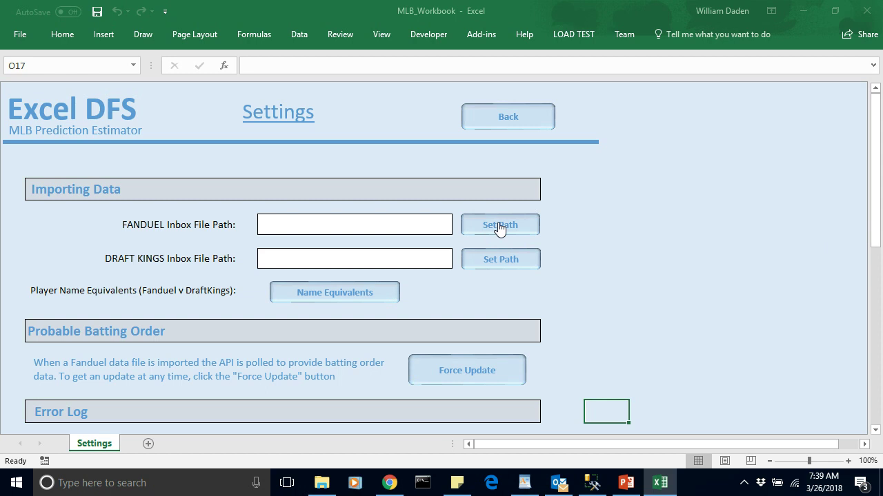
Set the FANDUEL inbox file path to the Downloads folder
{"action": "left_click", "coordinate": [499, 228]}
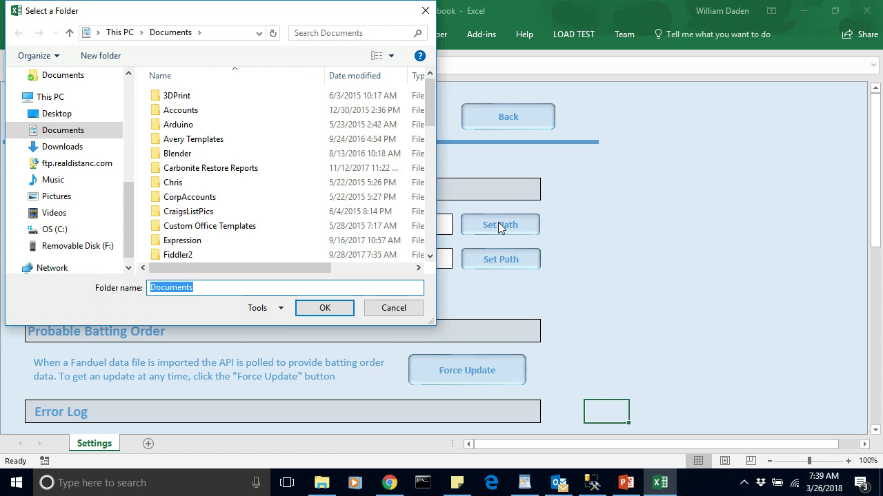
{"action": "left_click", "coordinate": [58, 149]}
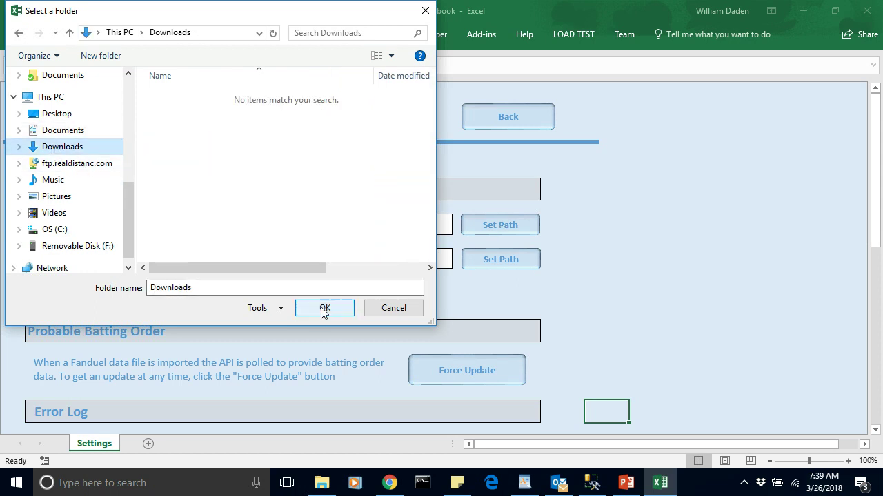
{"action": "left_click", "coordinate": [324, 308]}
Copy the FANDUEL Downloads path into the DRAFT KINGS inbox path cell
{"action": "left_click", "coordinate": [365, 261]}
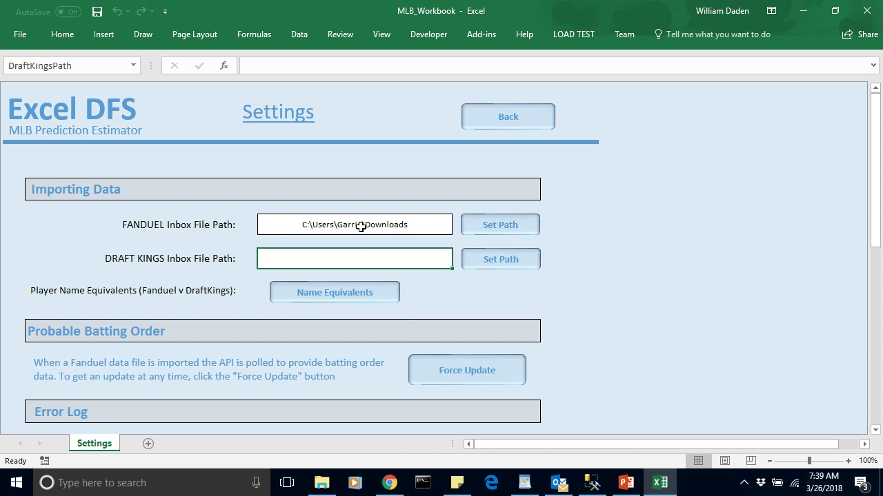
{"action": "left_click", "coordinate": [360, 227]}
{"action": "key", "text": "ctrl+c"}
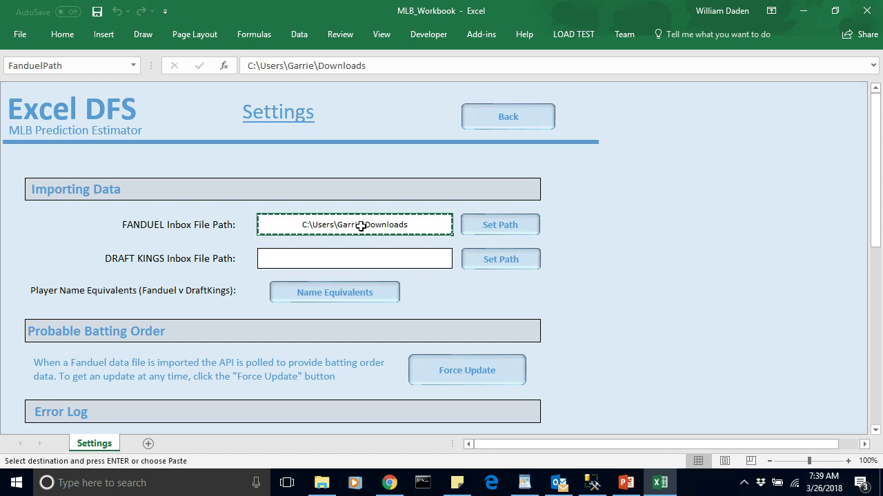
{"action": "left_click", "coordinate": [343, 260]}
{"action": "key", "text": "ctrl+v"}
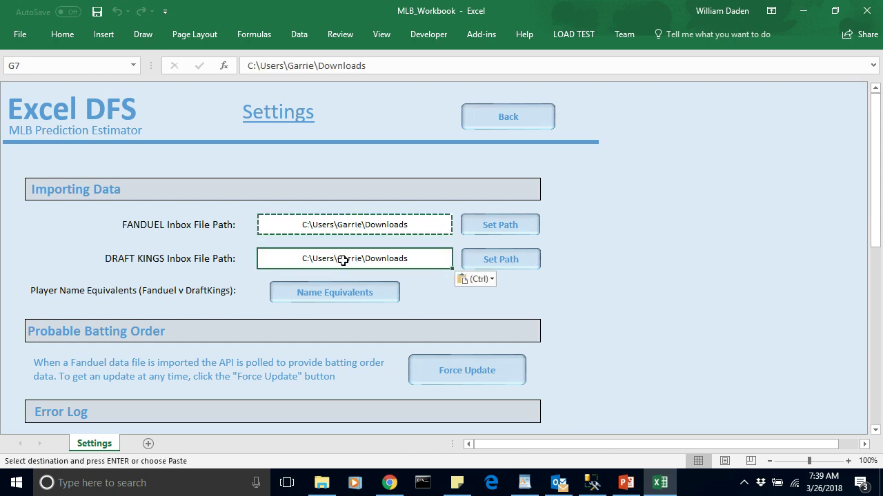
{"action": "left_click", "coordinate": [547, 301]}
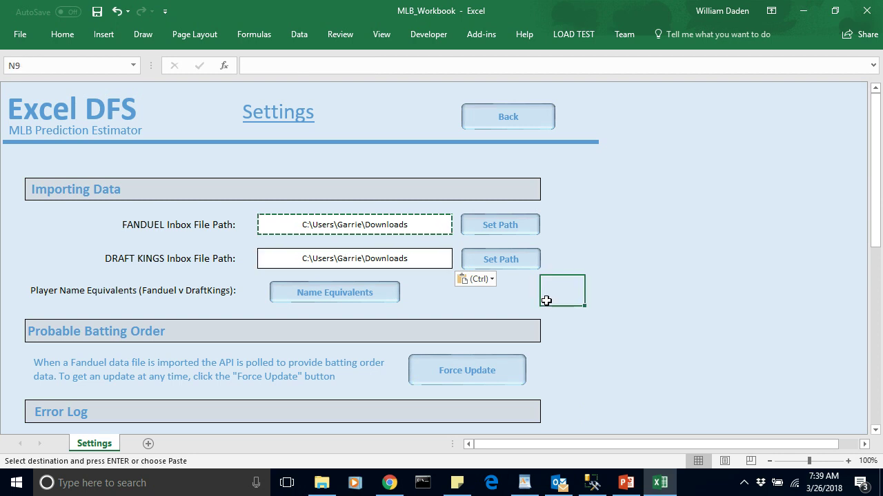
{"action": "key", "text": "Escape"}
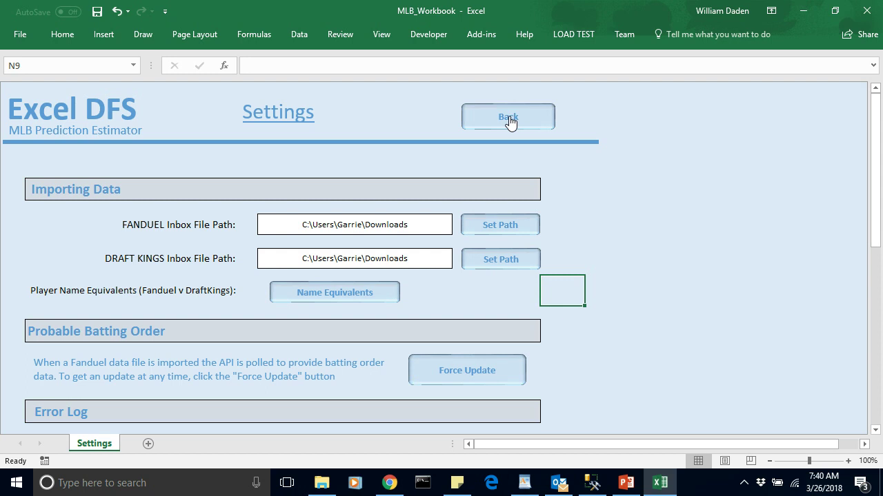
Return to the Home sheet and start Save As with Desktop as the location
{"action": "left_click", "coordinate": [508, 119]}
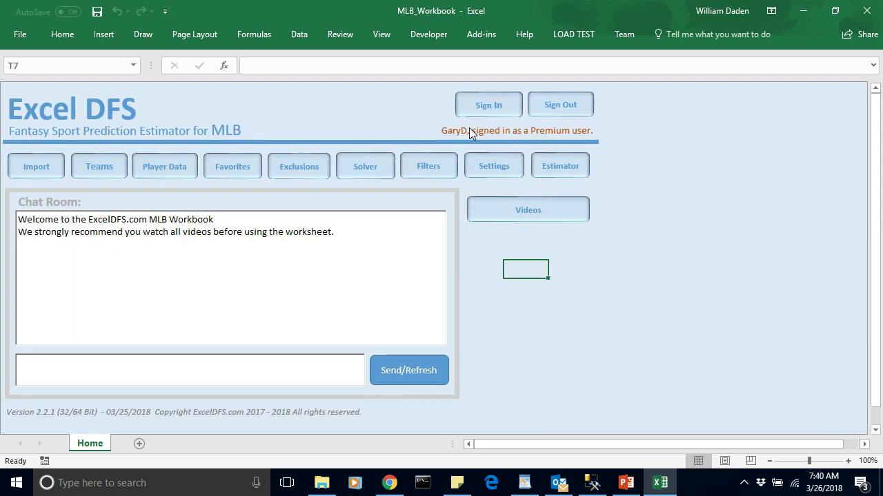
{"action": "left_click", "coordinate": [19, 35]}
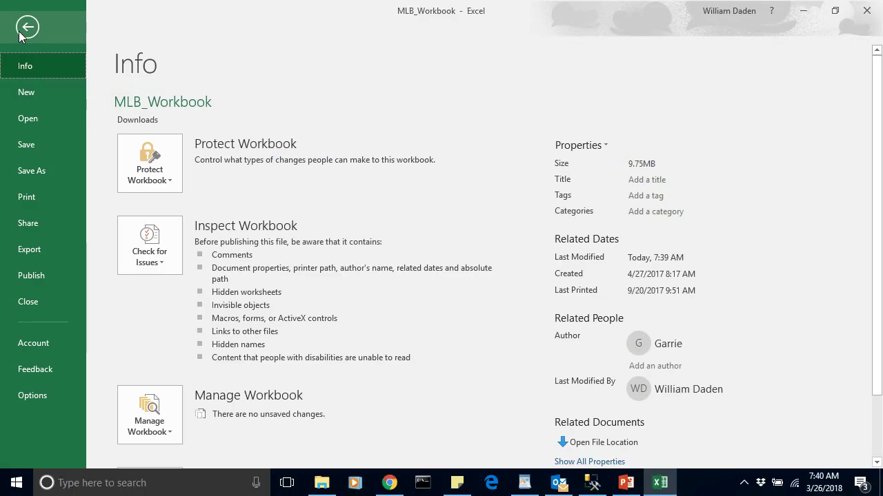
{"action": "left_click", "coordinate": [36, 171]}
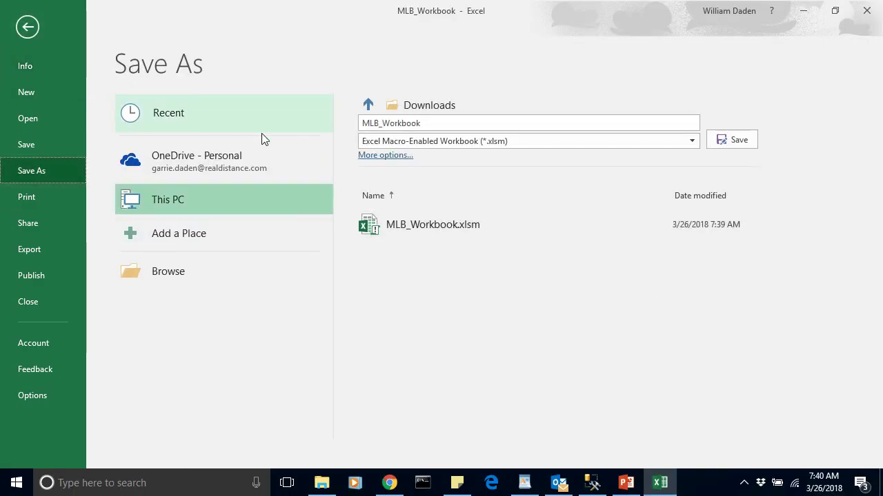
{"action": "left_click", "coordinate": [428, 123]}
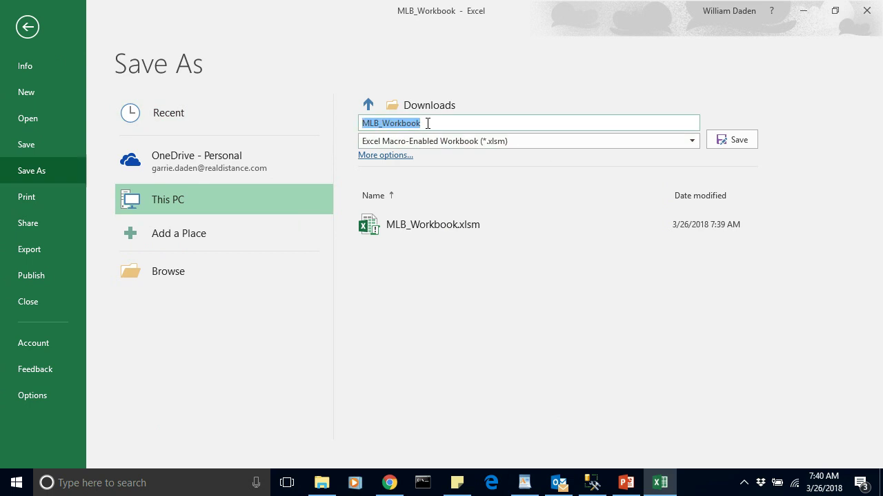
{"action": "left_click", "coordinate": [367, 105]}
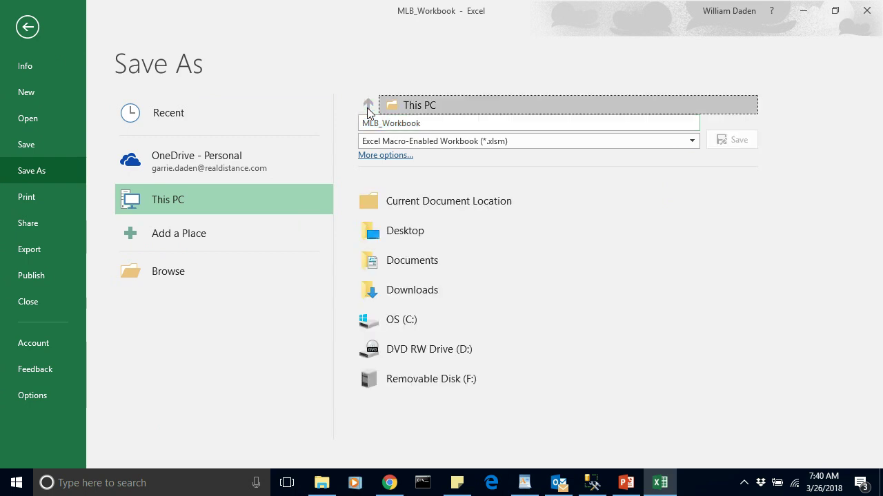
{"action": "left_click", "coordinate": [371, 238]}
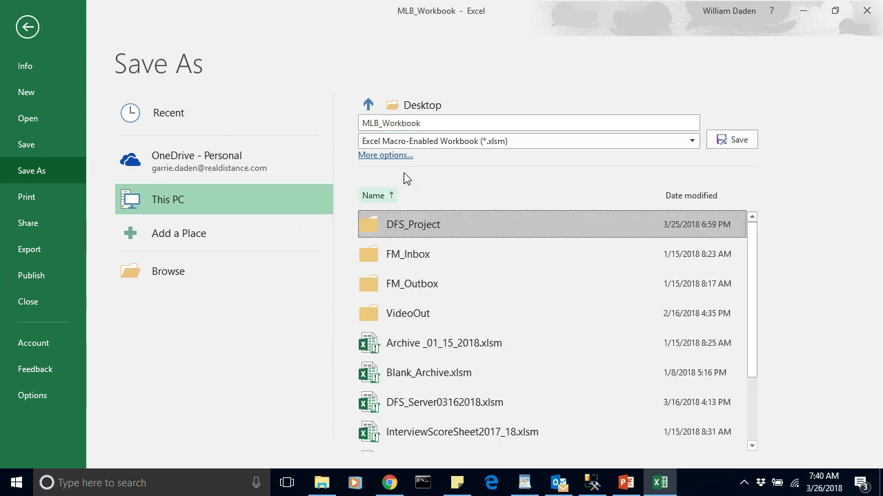
Save the workbook copy to the Desktop as 'Gary_BlankMLB'
{"action": "left_click", "coordinate": [420, 124]}
{"action": "key", "text": "BackSpace"}
{"action": "type", "text": "Gary"}
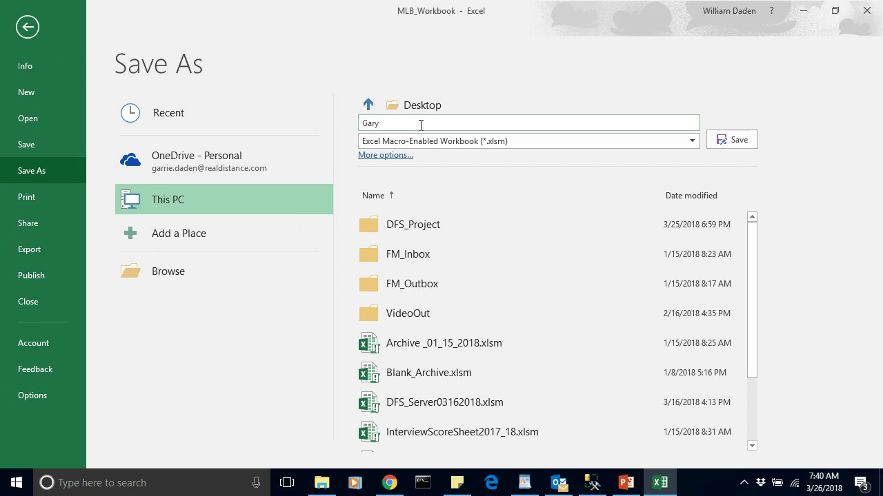
{"action": "type", "text": "_BlankW"}
{"action": "key", "text": "BackSpace"}
{"action": "type", "text": "MLB"}
{"action": "left_click", "coordinate": [732, 141]}
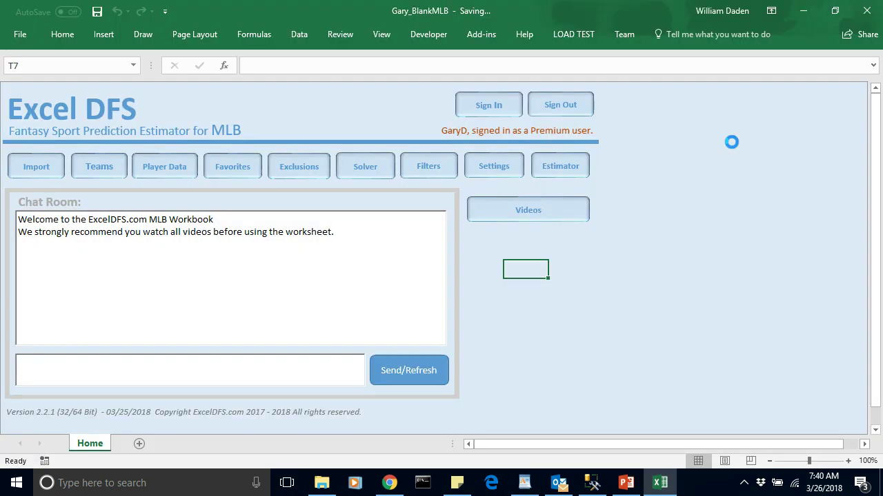